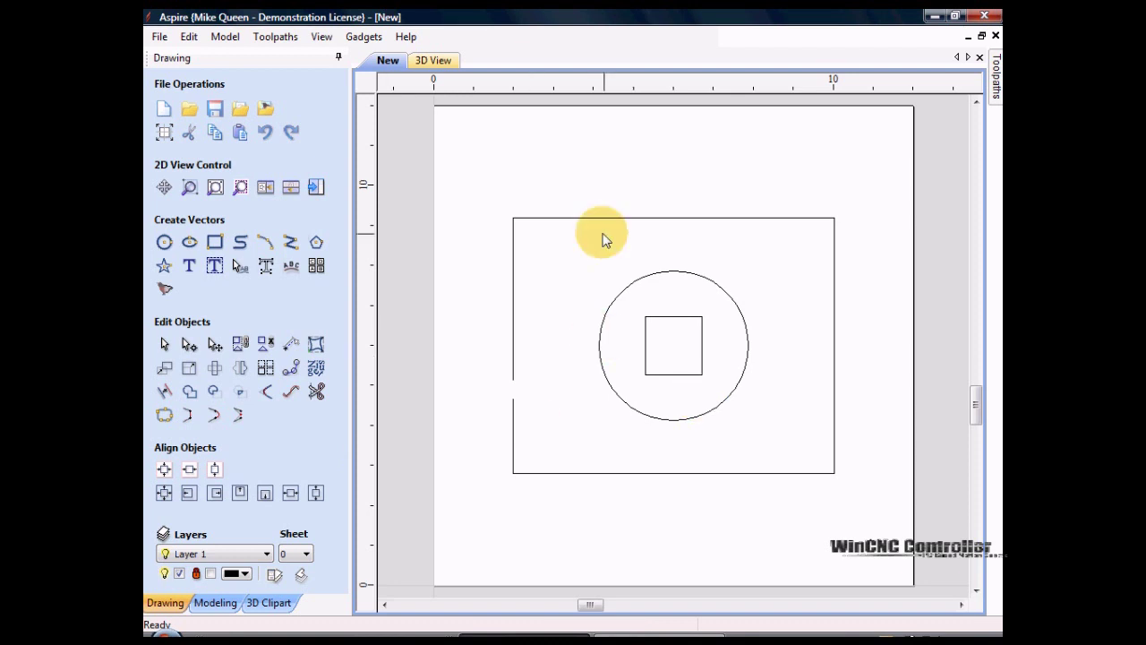
Move the inner square down and right, off the circle's centre.
click(690, 381)
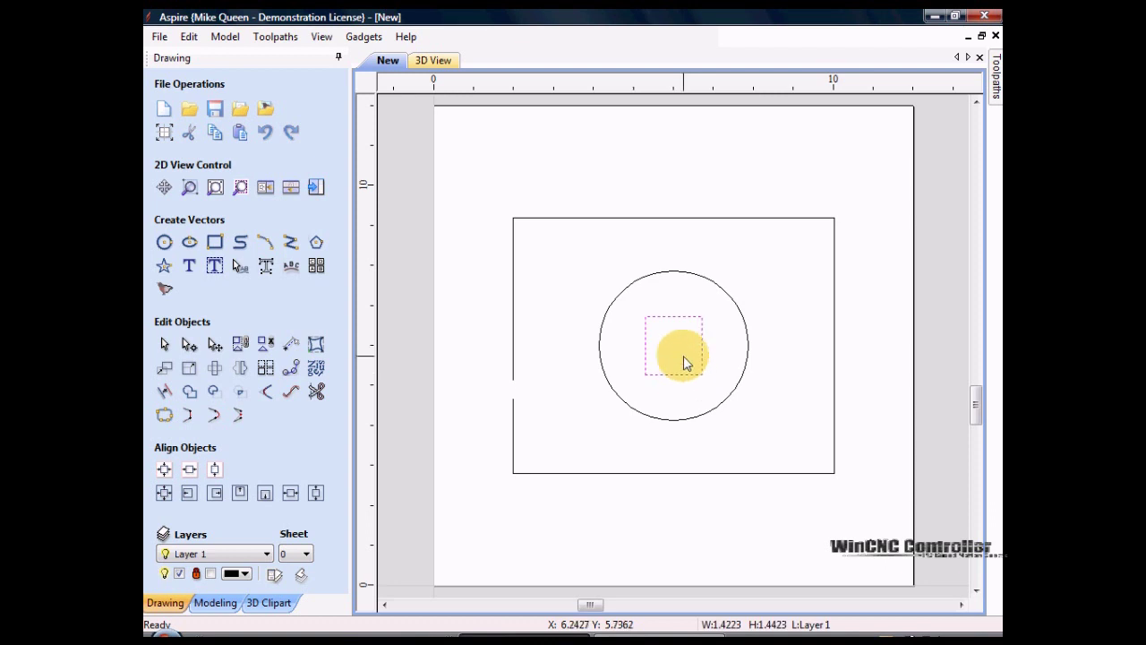
click(679, 383)
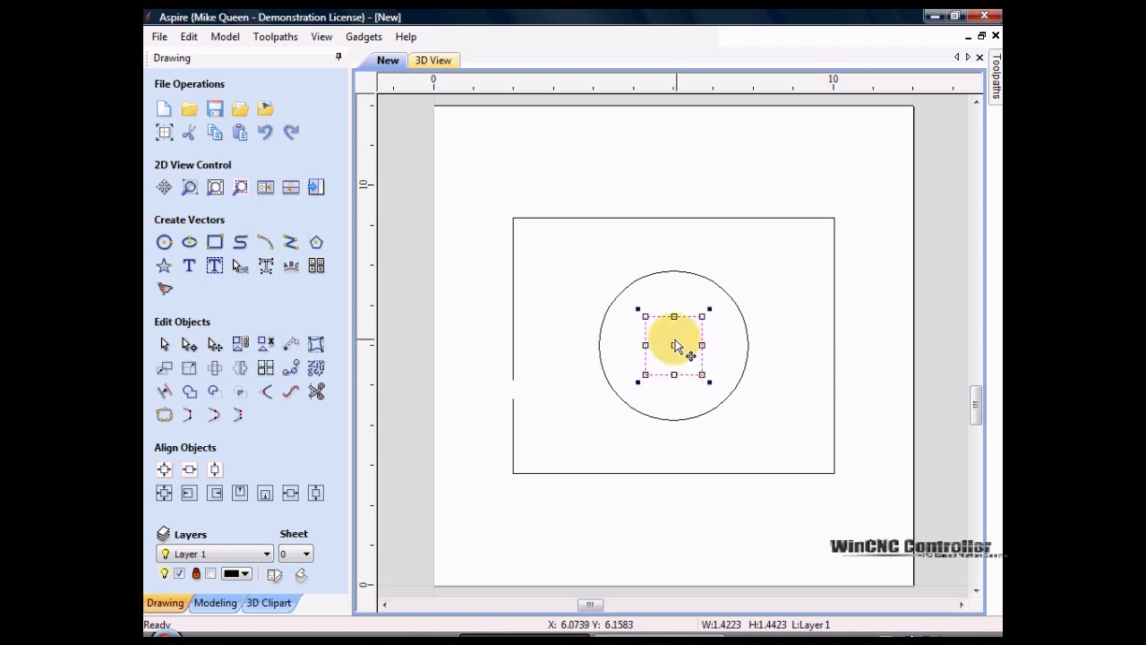
drag(673, 351, 697, 381)
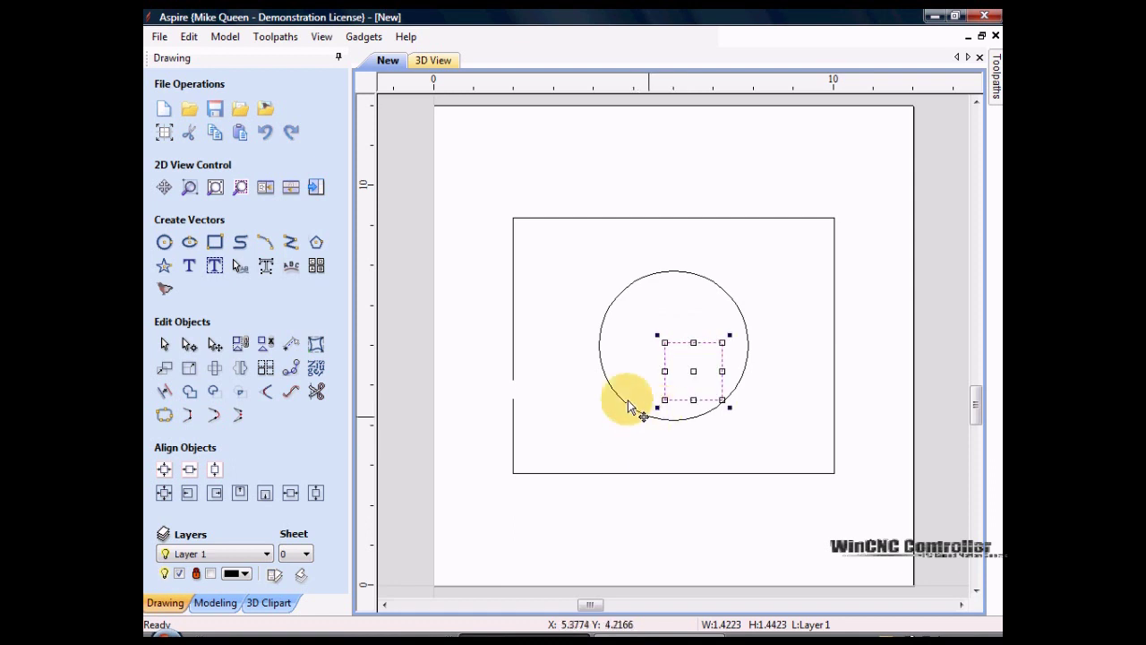
Move the circle and square together toward the rectangle's lower right.
drag(565, 239, 755, 457)
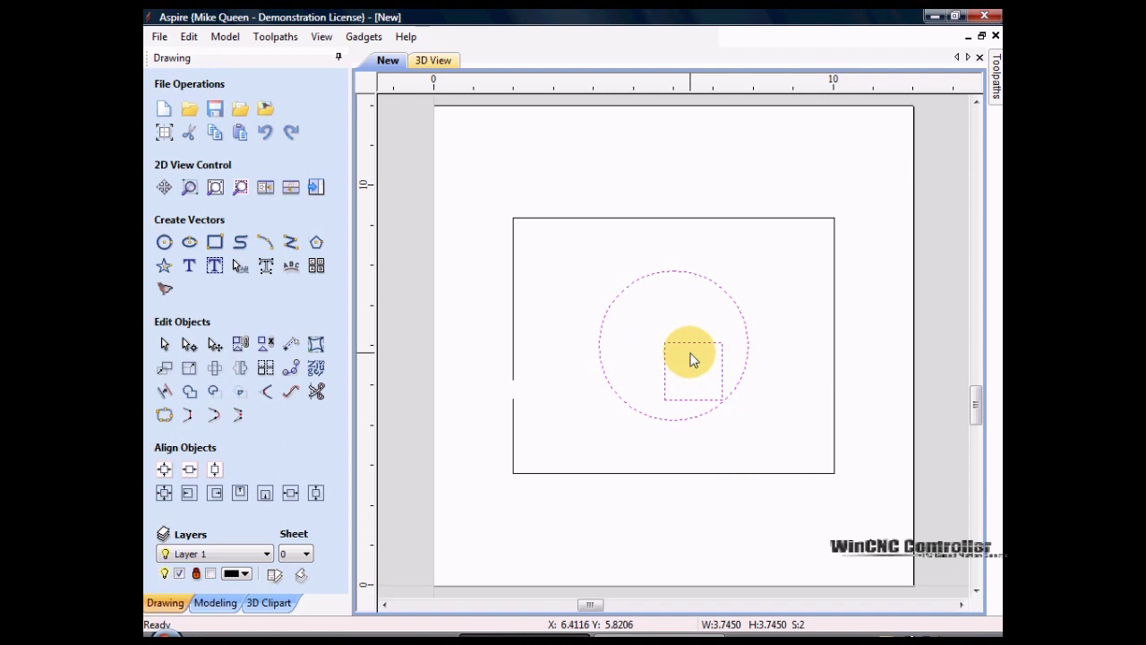
click(735, 389)
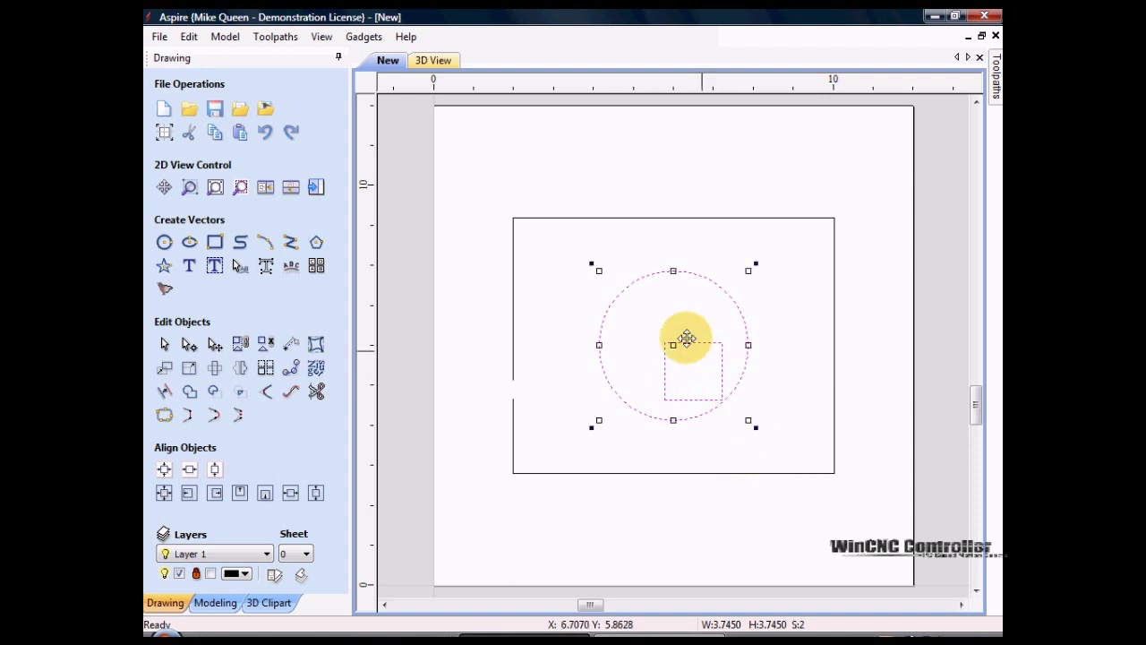
drag(672, 344, 732, 387)
Shift the rectangle, circle and square together down-right on the page, then deselect.
drag(456, 115, 839, 497)
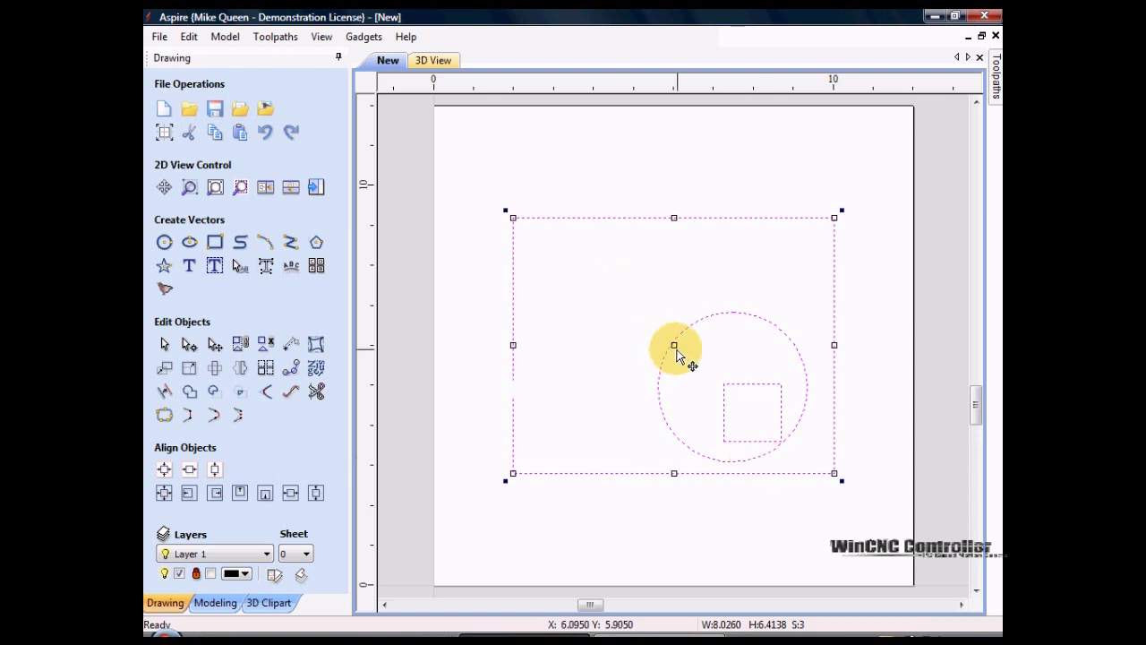
drag(672, 344, 718, 413)
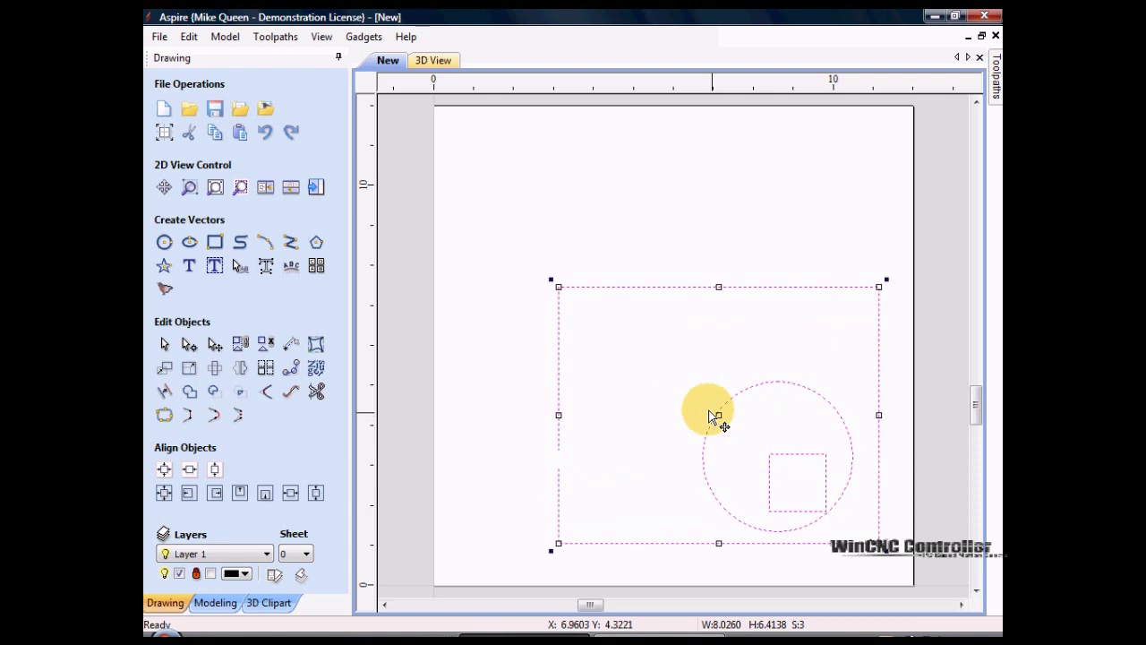
click(702, 232)
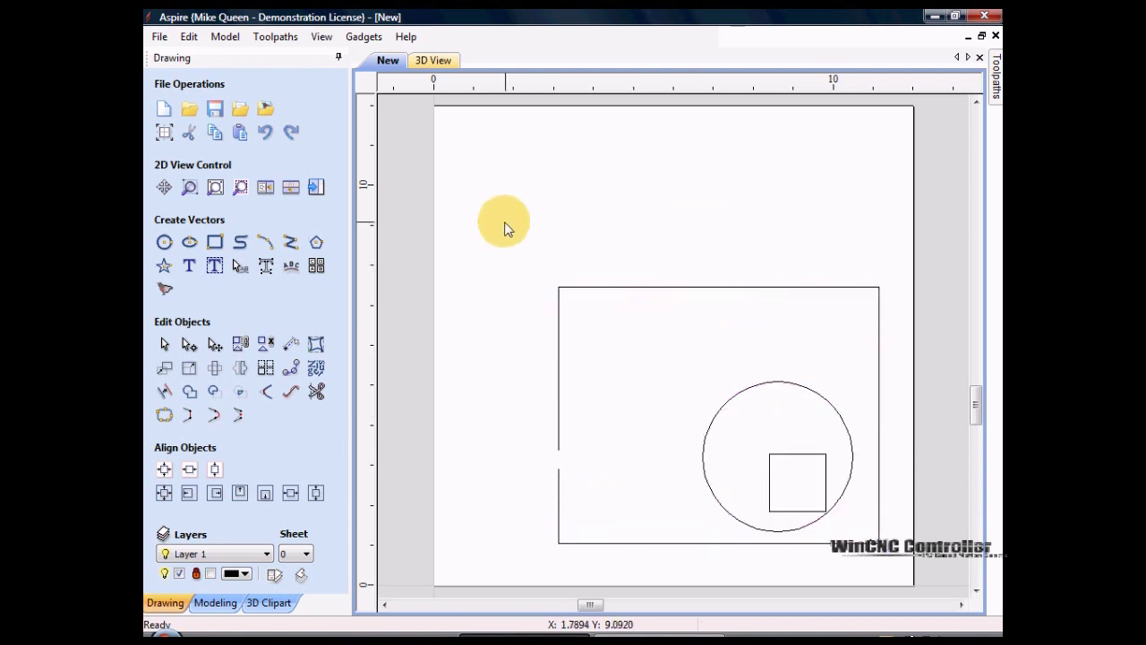
Centre all three shapes on the material with Center In Material, after undoing a trial X/Y alignment.
drag(504, 223, 895, 556)
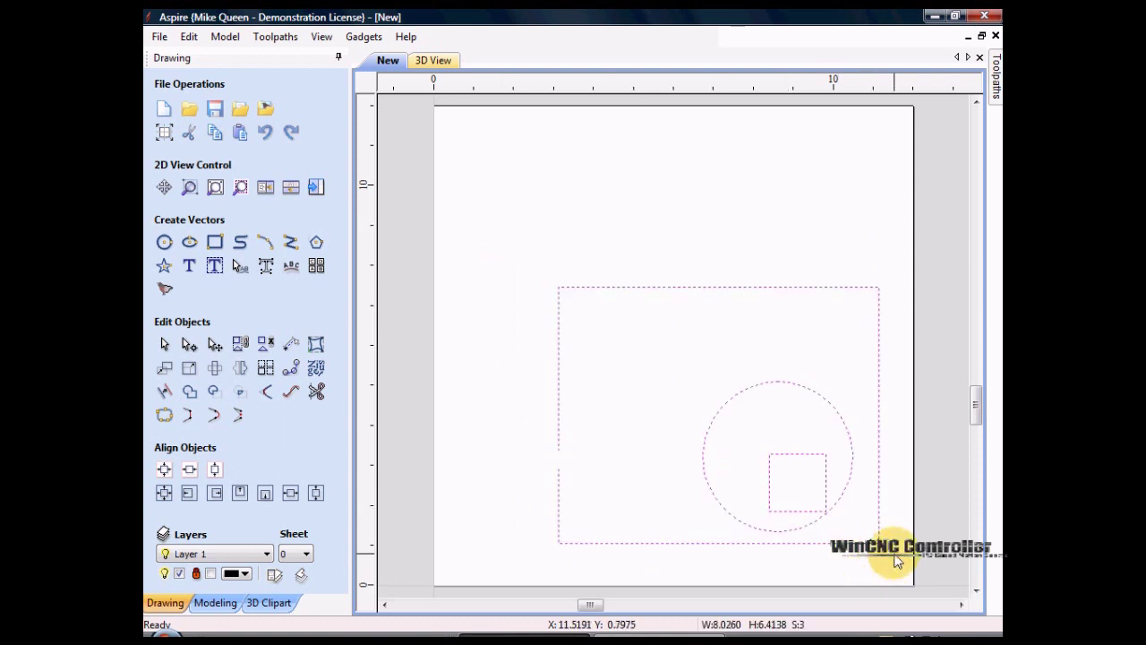
click(190, 471)
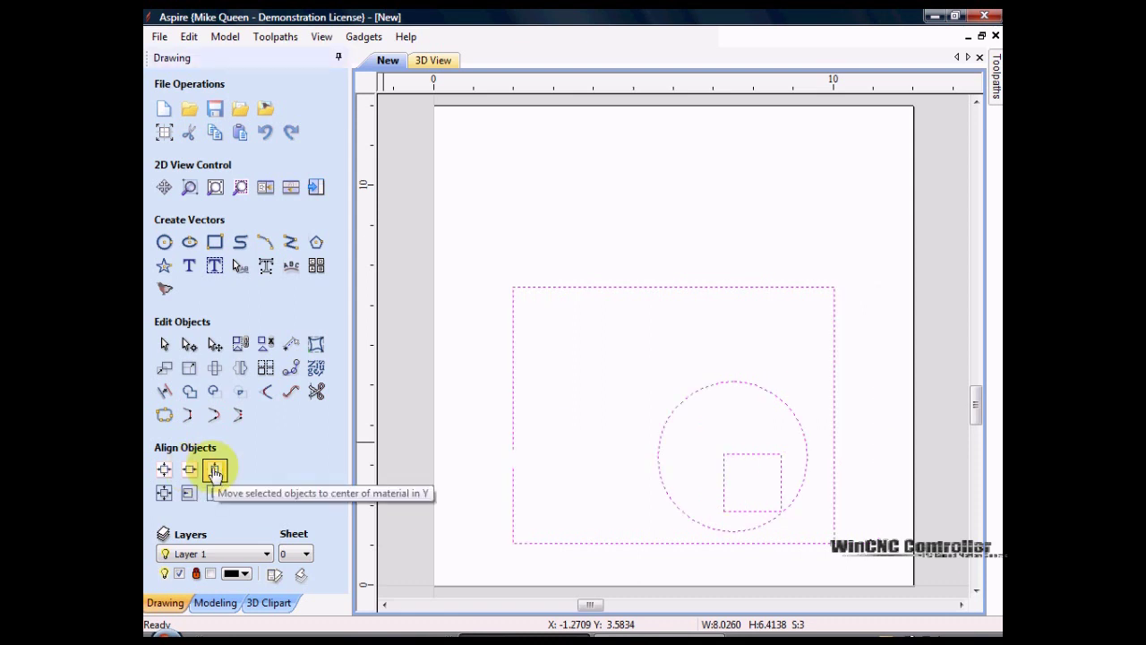
click(215, 471)
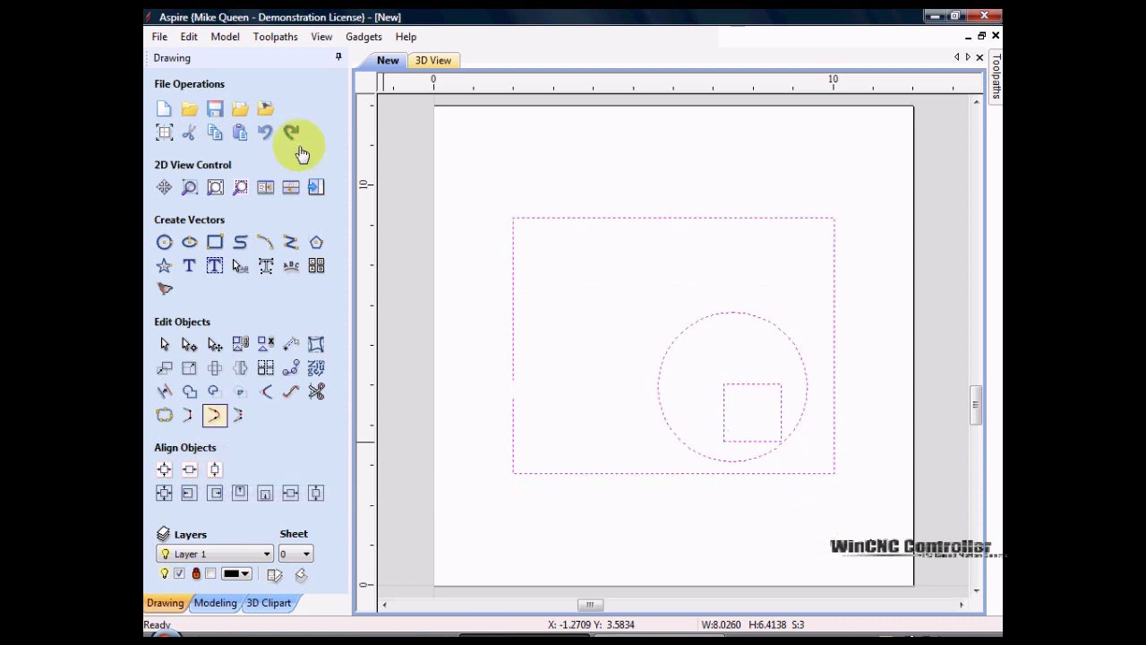
click(264, 138)
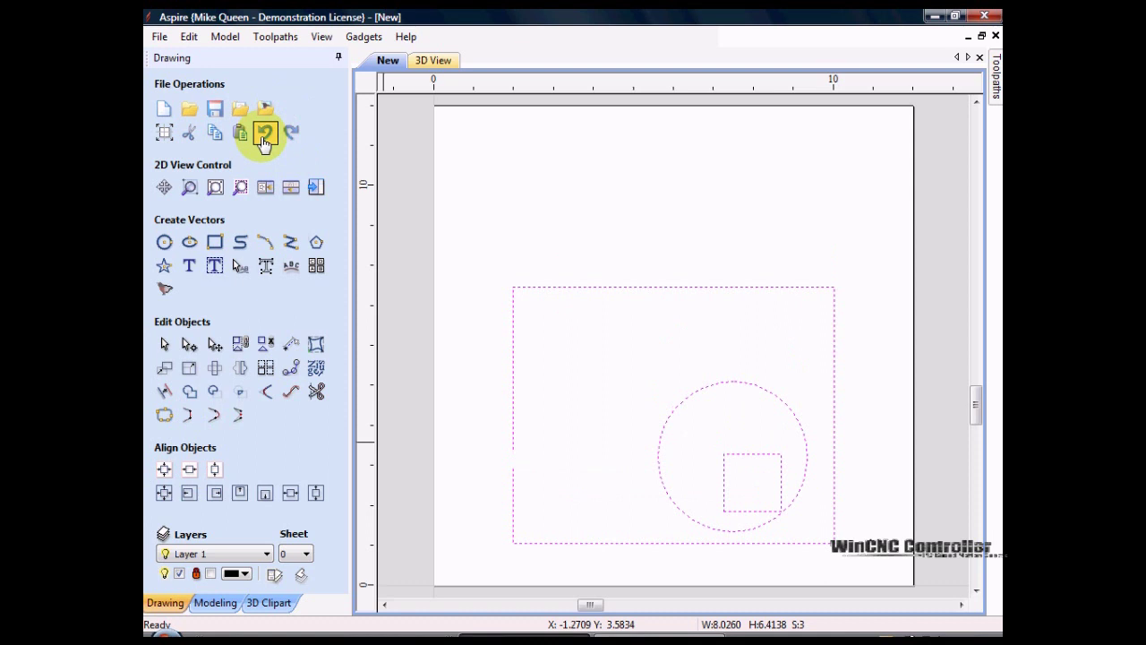
click(263, 138)
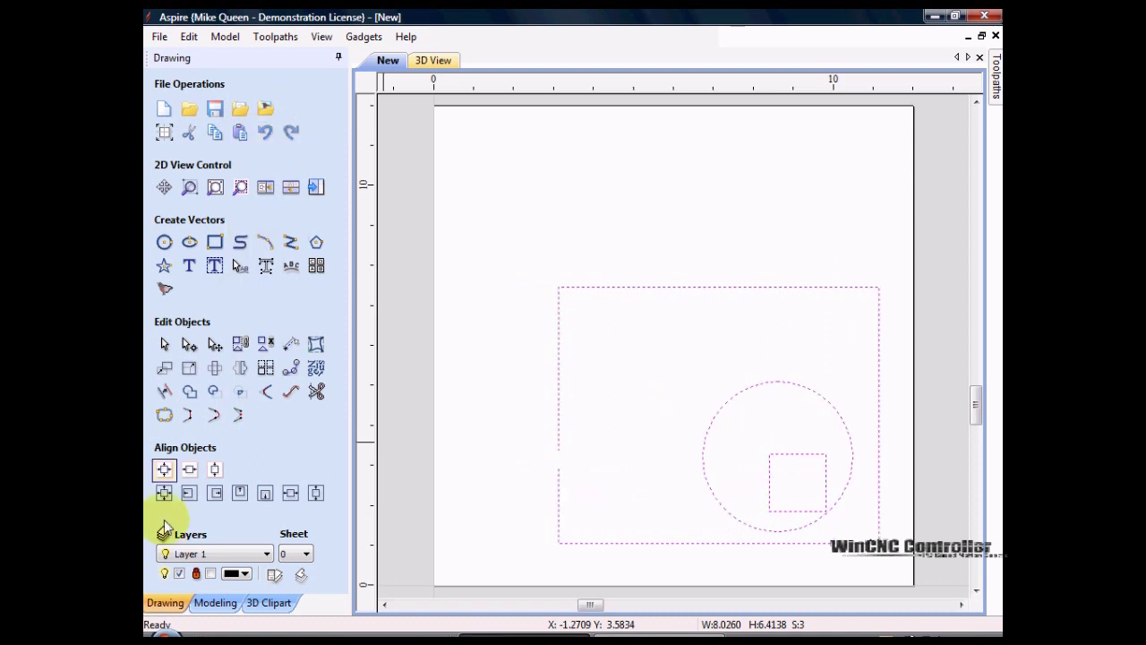
click(165, 471)
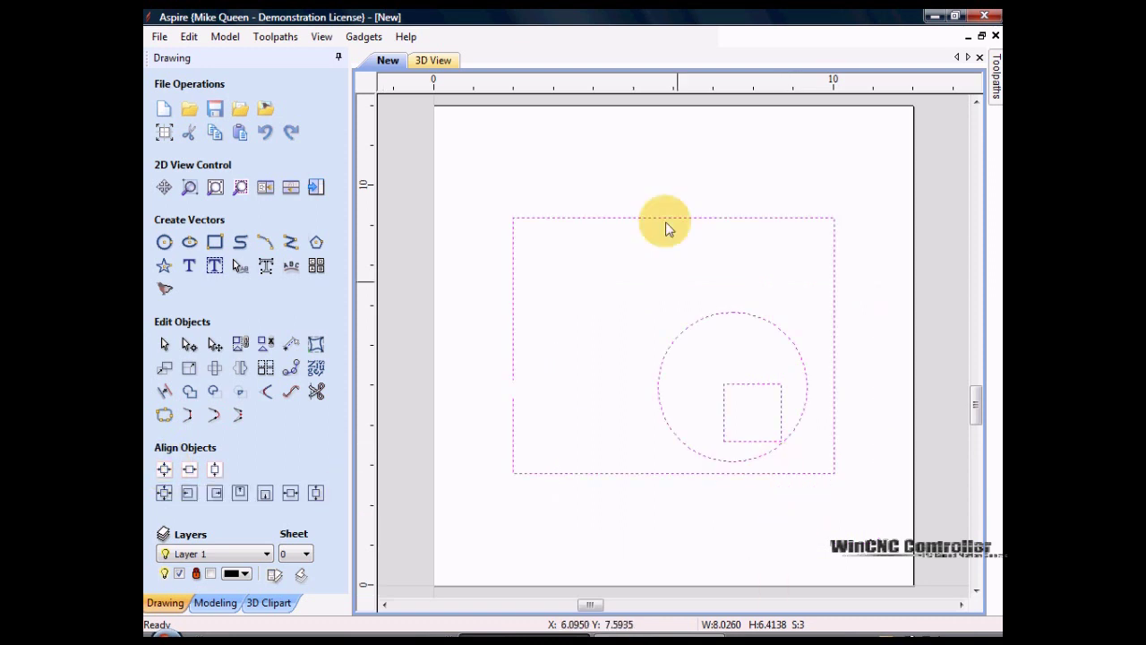
Clear the selection, then select the circle and Shift-add the square.
click(663, 184)
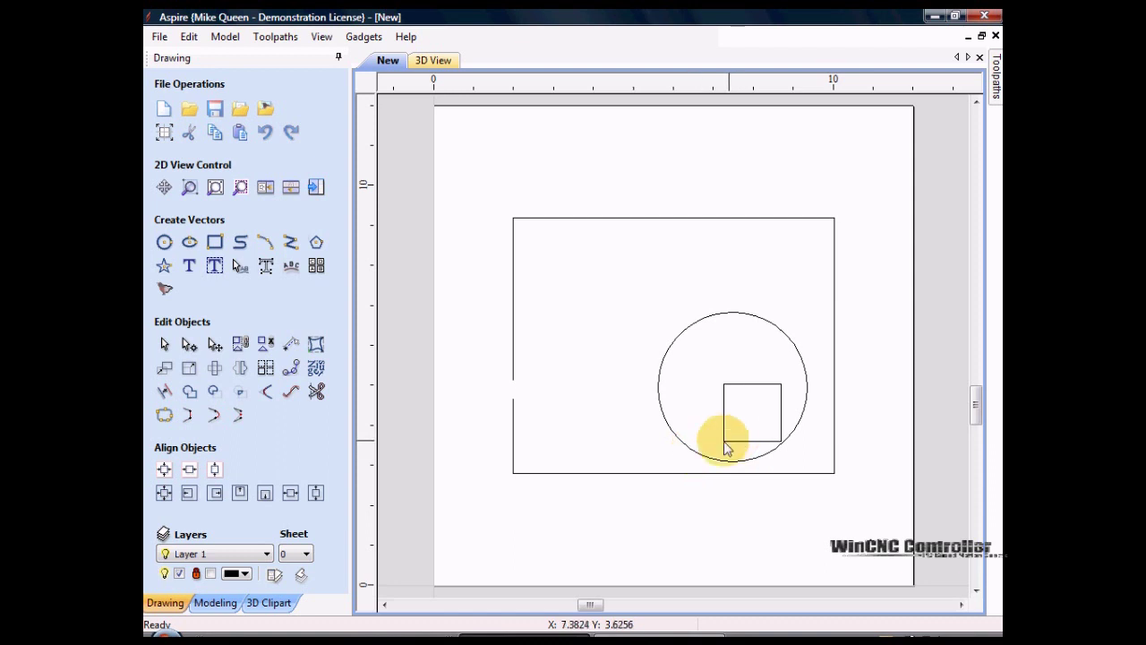
click(669, 418)
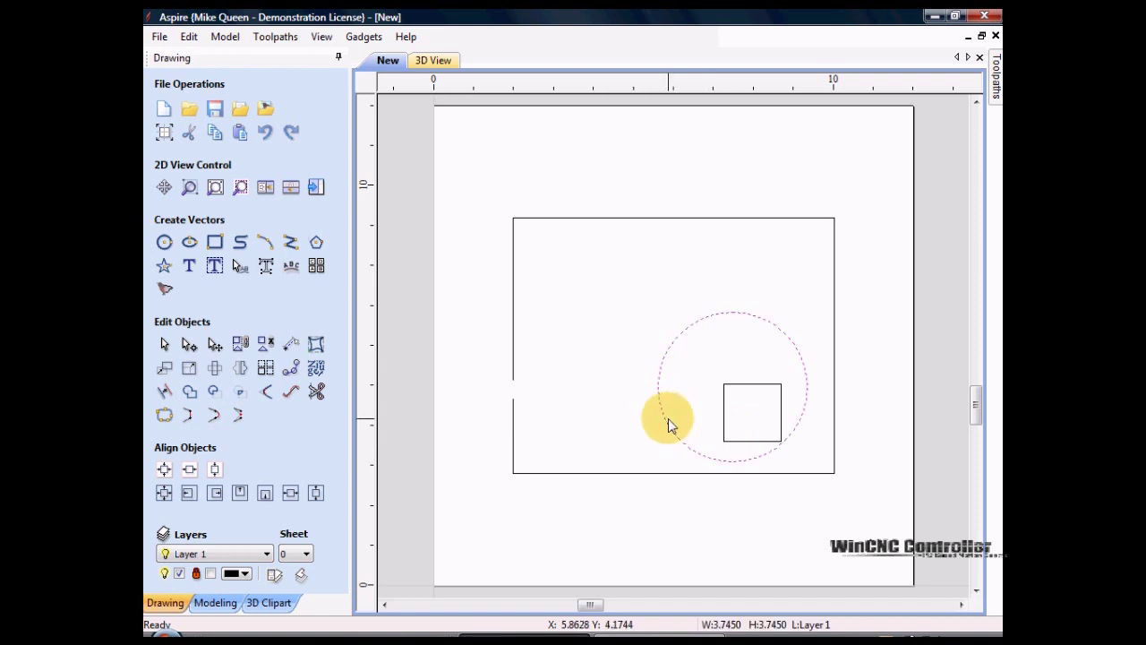
shift+click(726, 441)
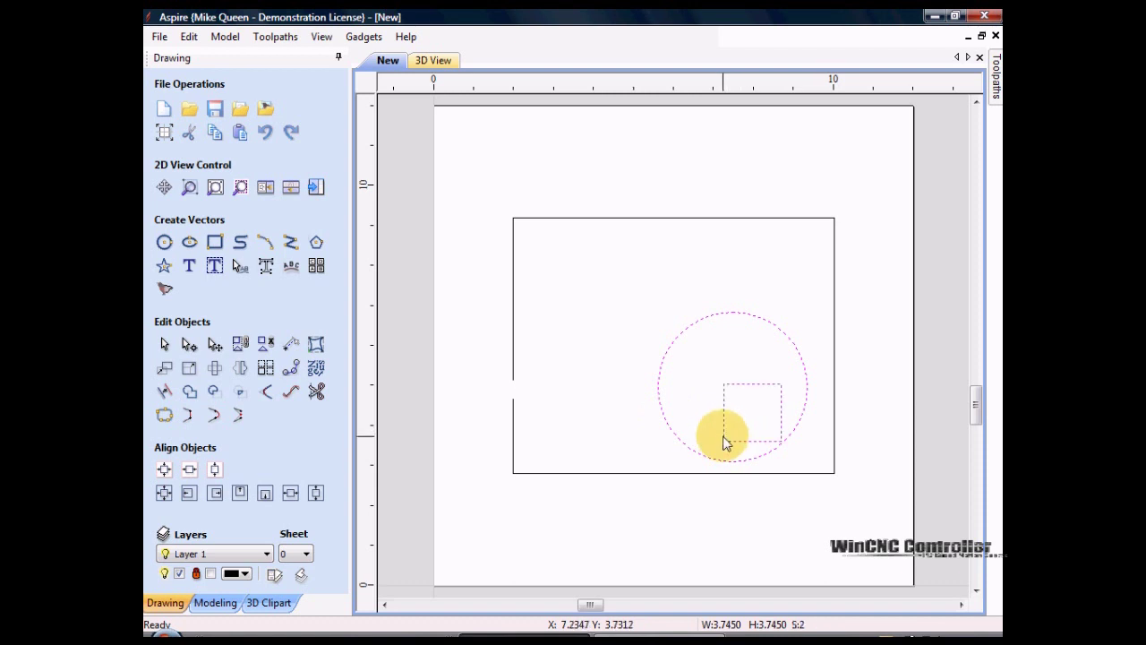
click(164, 494)
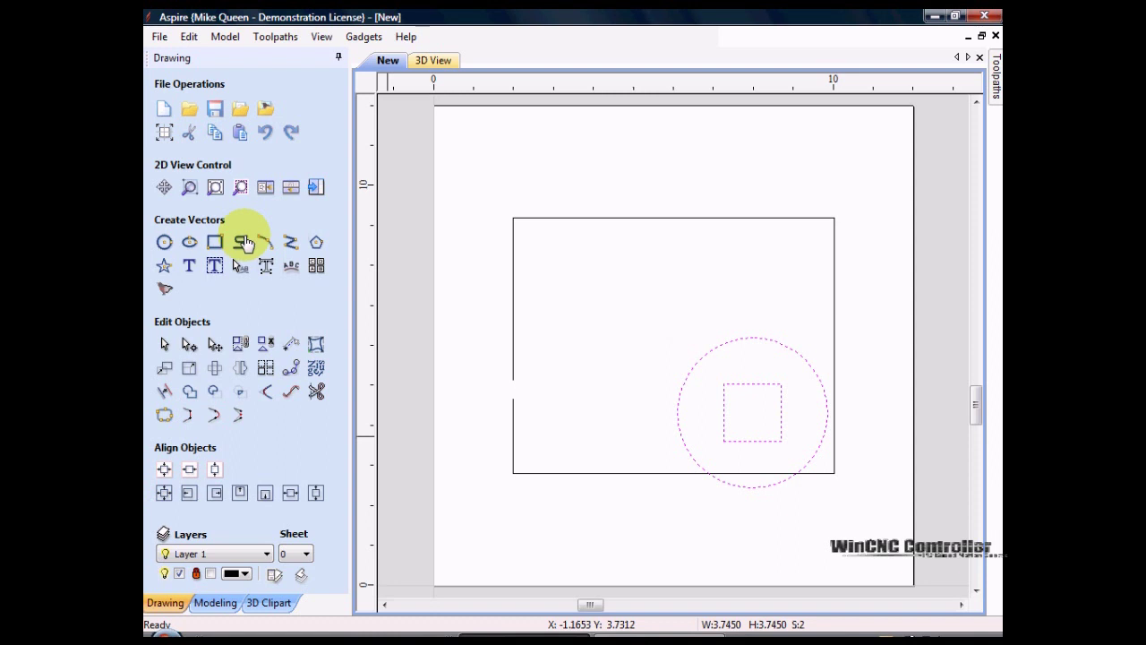
click(265, 131)
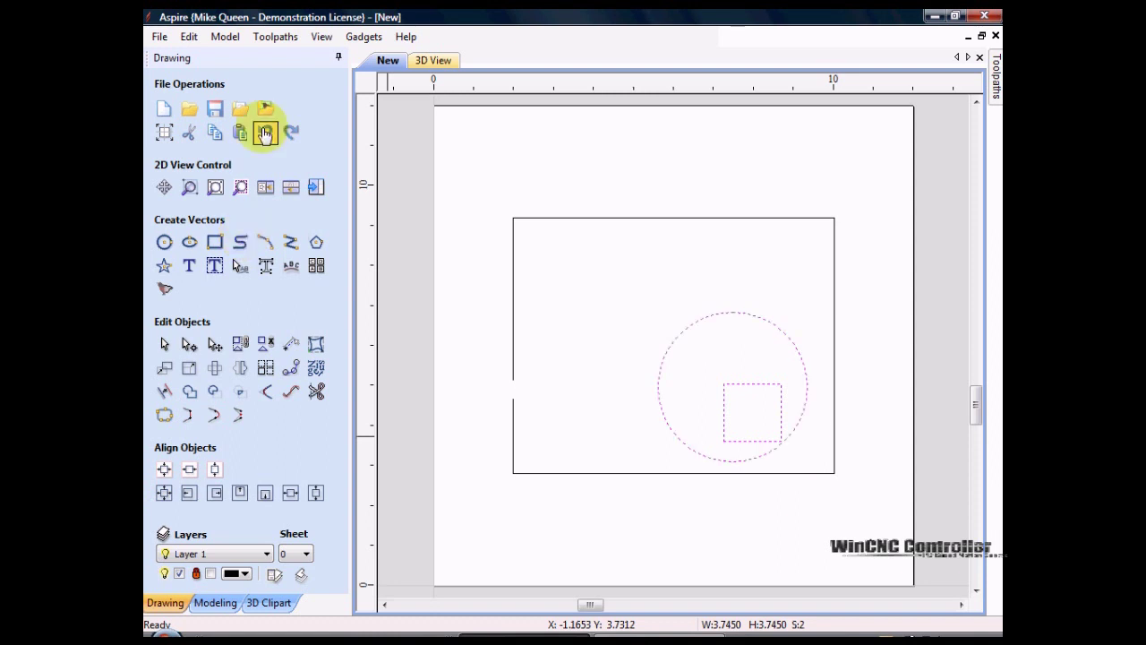
click(660, 461)
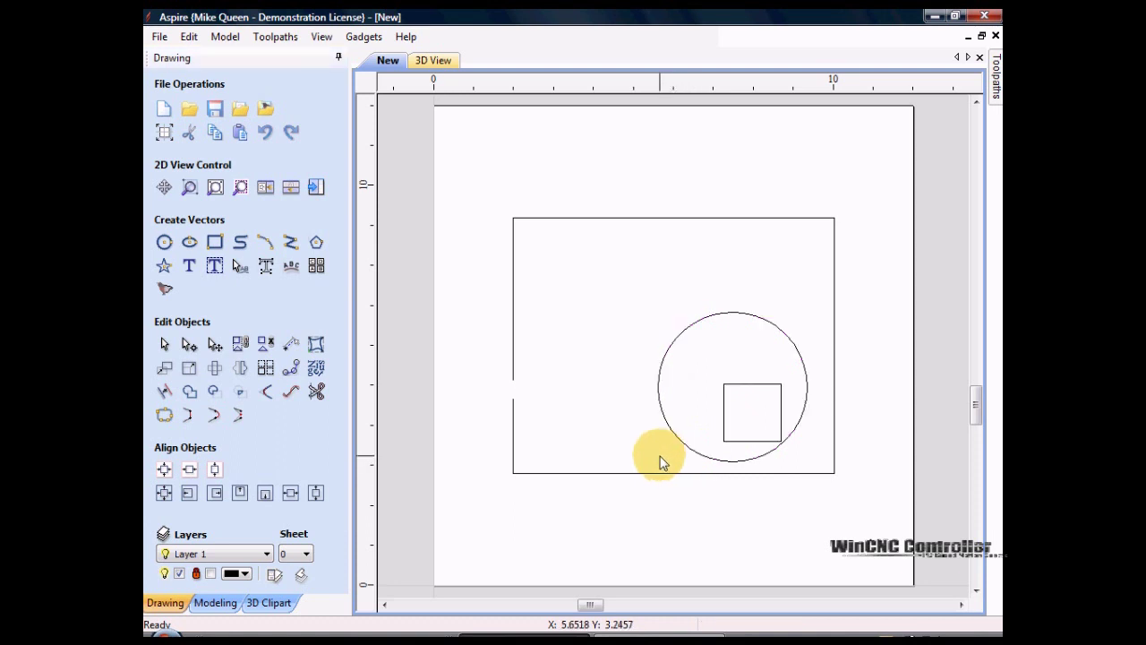
click(733, 442)
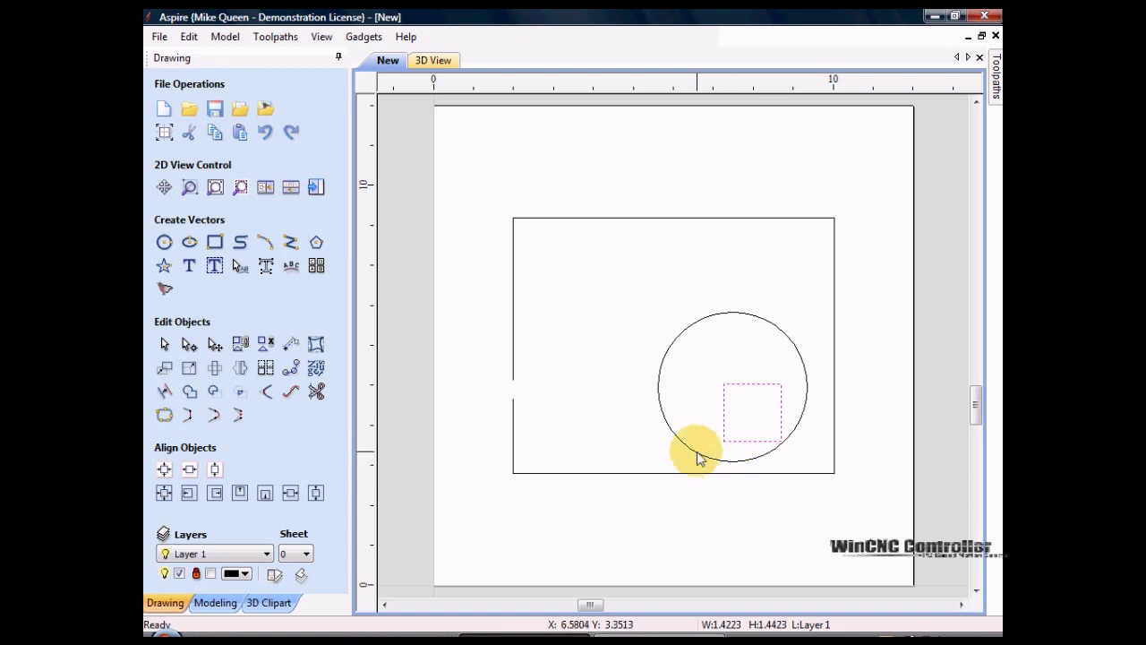
shift+click(699, 458)
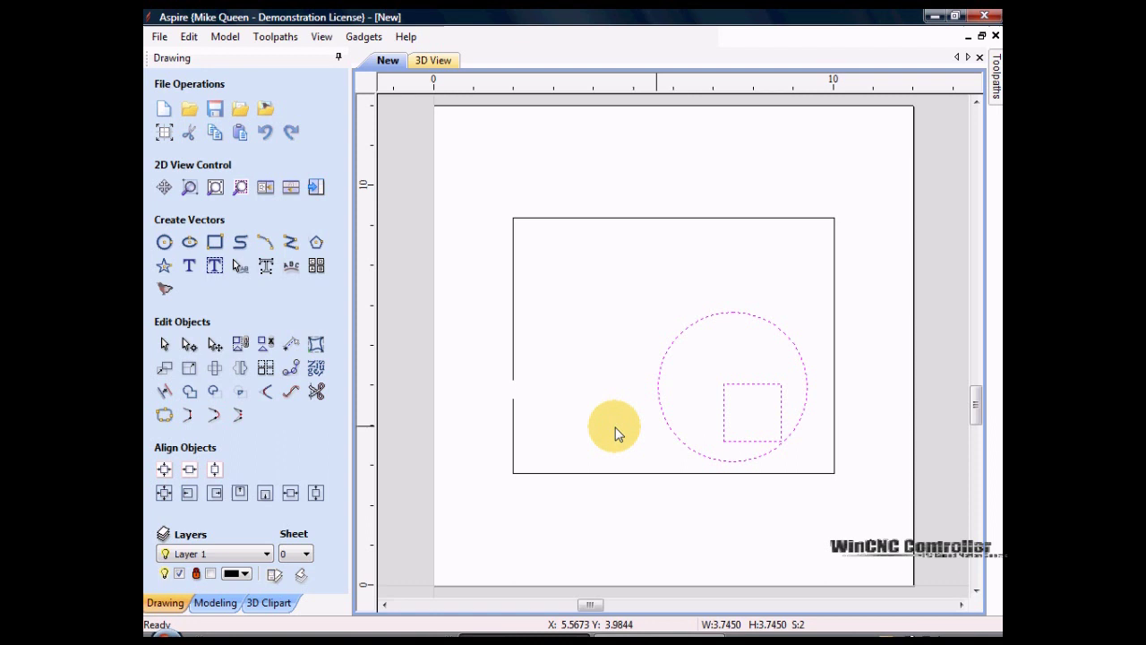
click(163, 495)
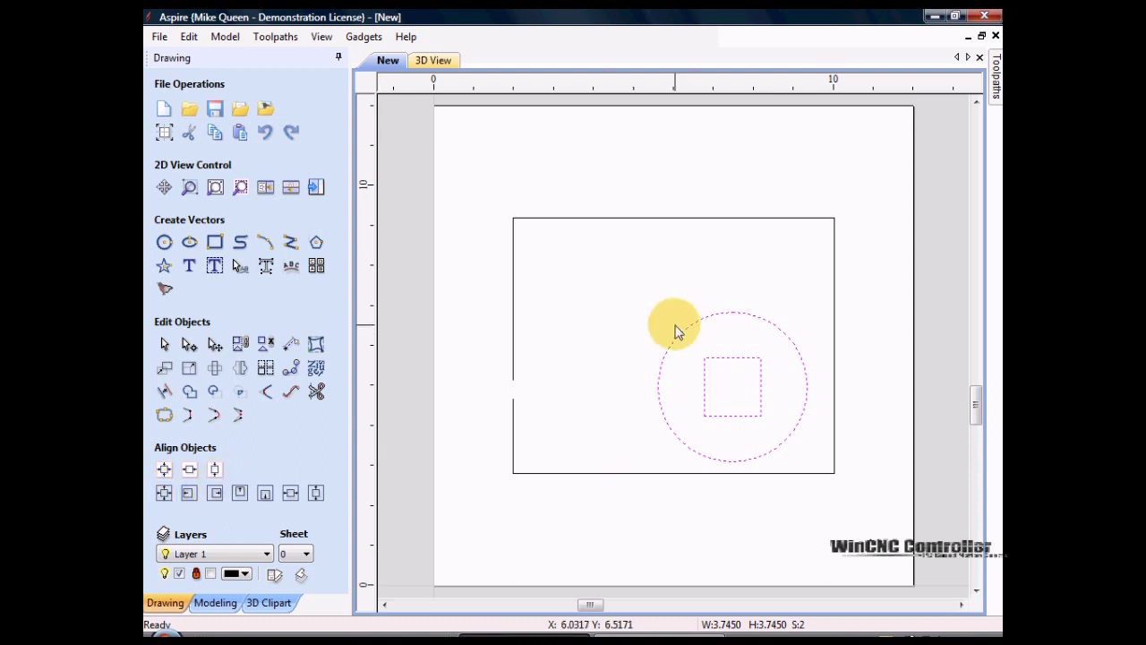
click(639, 315)
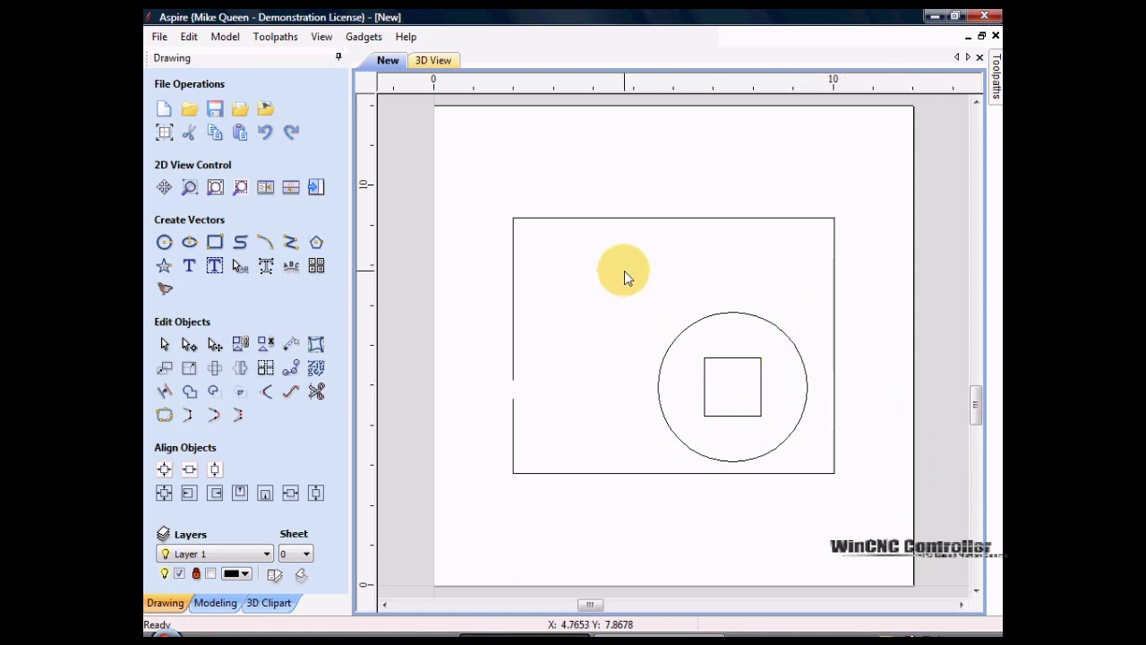
Try window and crossing marquees, ending with a right-to-left drag that selects all three shapes.
drag(616, 291, 771, 467)
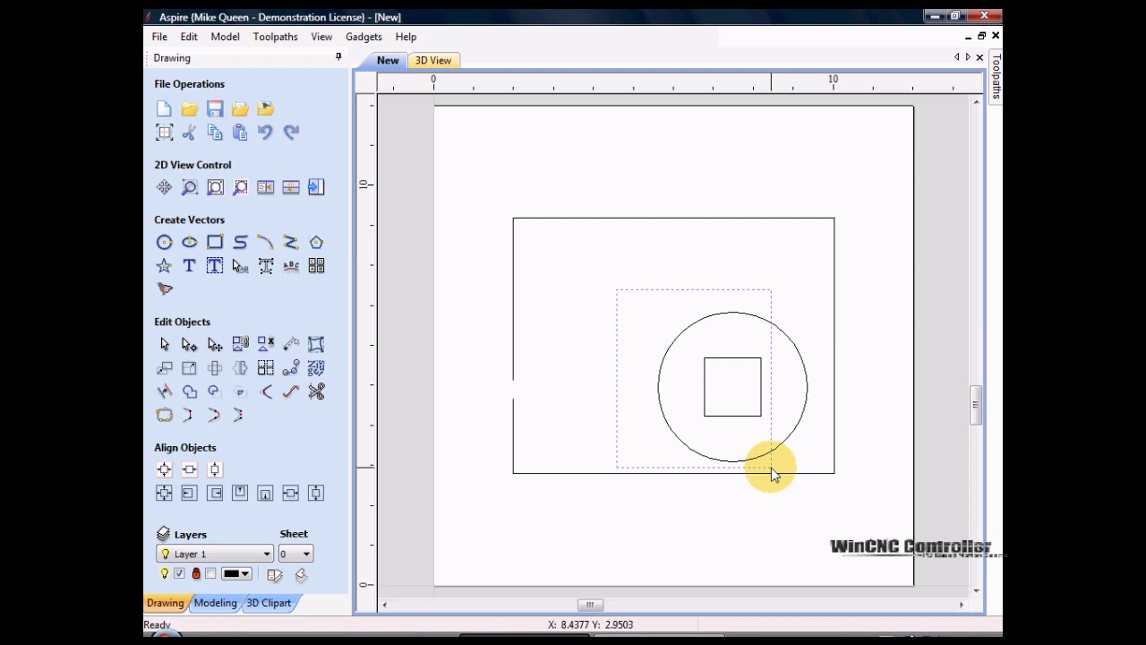
drag(771, 468, 771, 467)
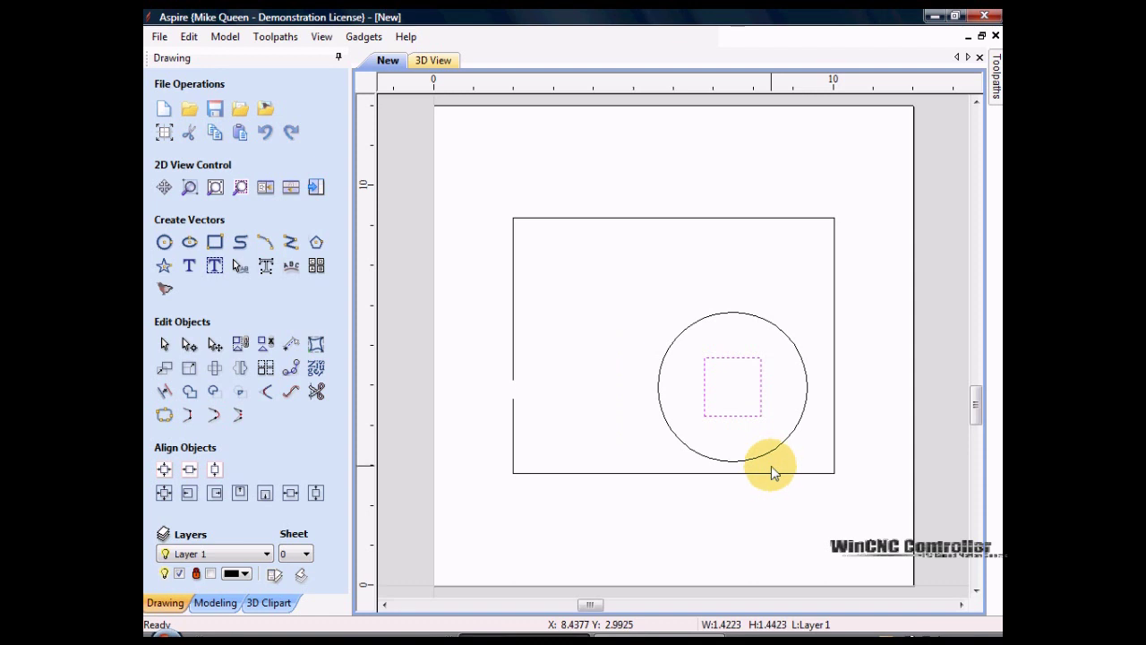
click(615, 396)
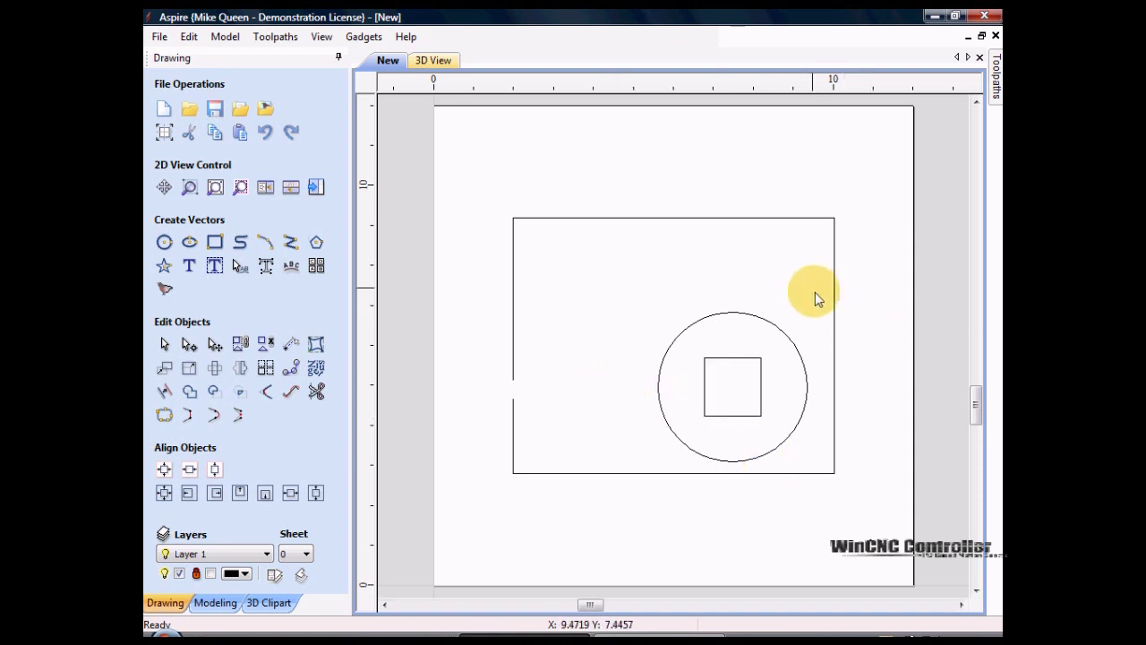
drag(818, 293, 700, 467)
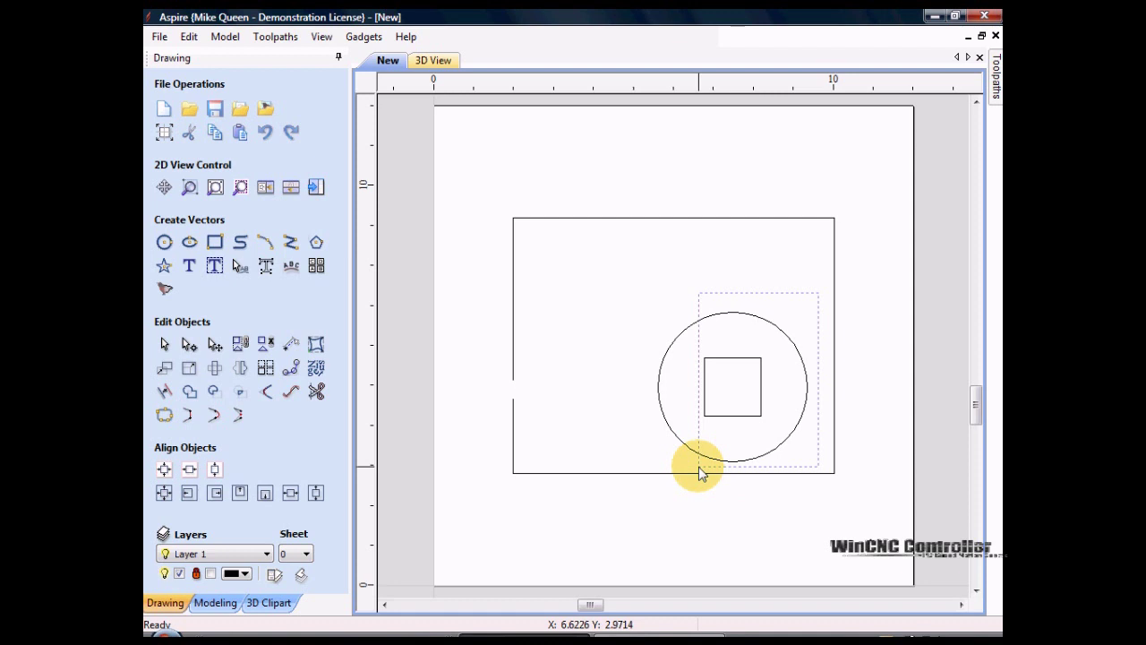
drag(699, 466, 699, 462)
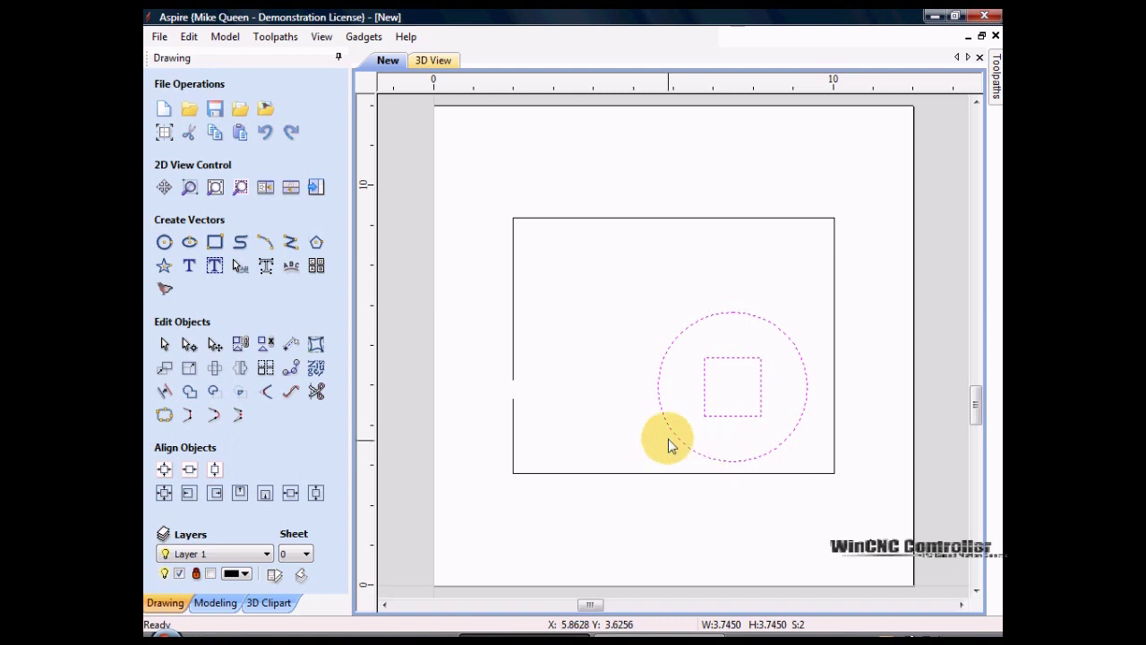
click(667, 438)
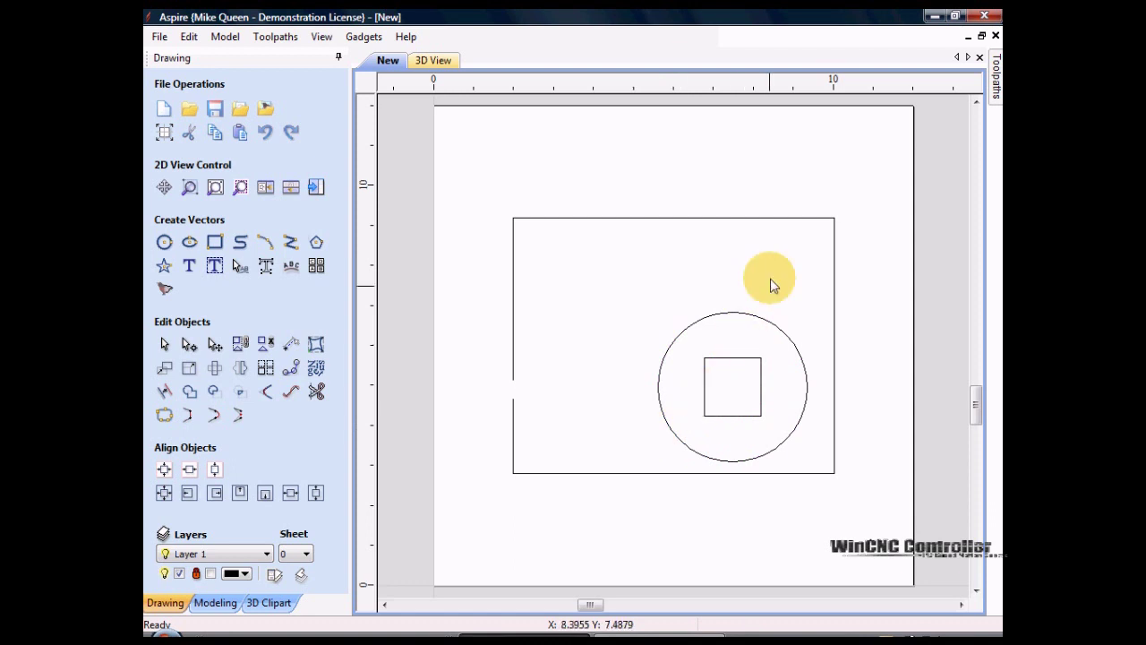
drag(858, 186, 788, 354)
drag(751, 495, 731, 506)
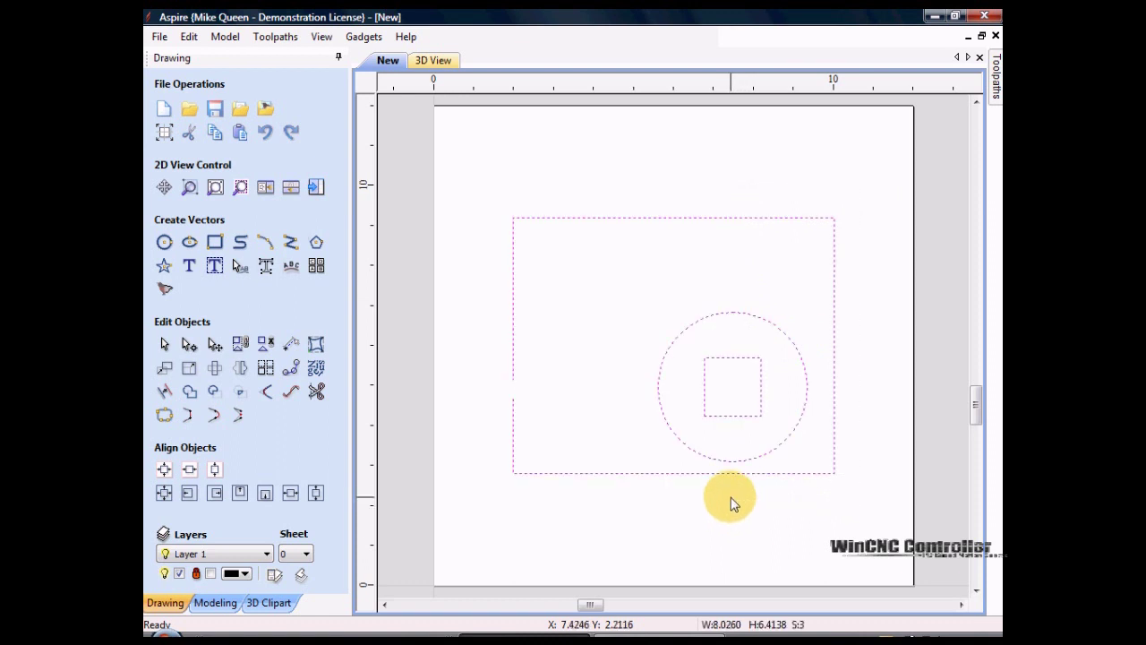
click(638, 281)
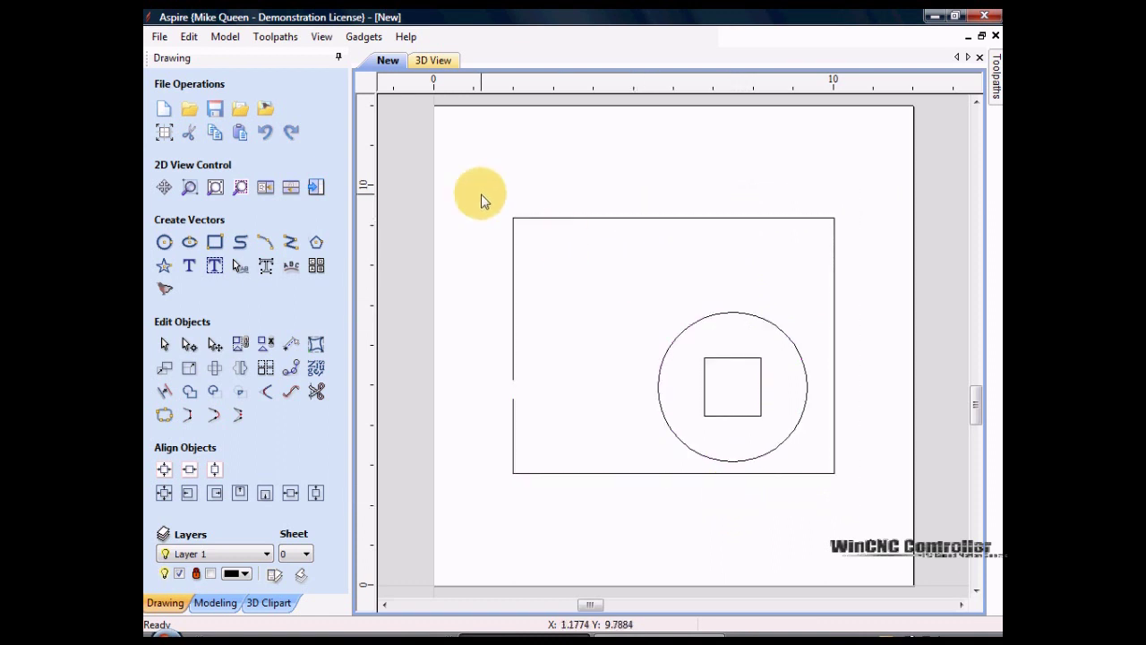
drag(481, 194, 772, 497)
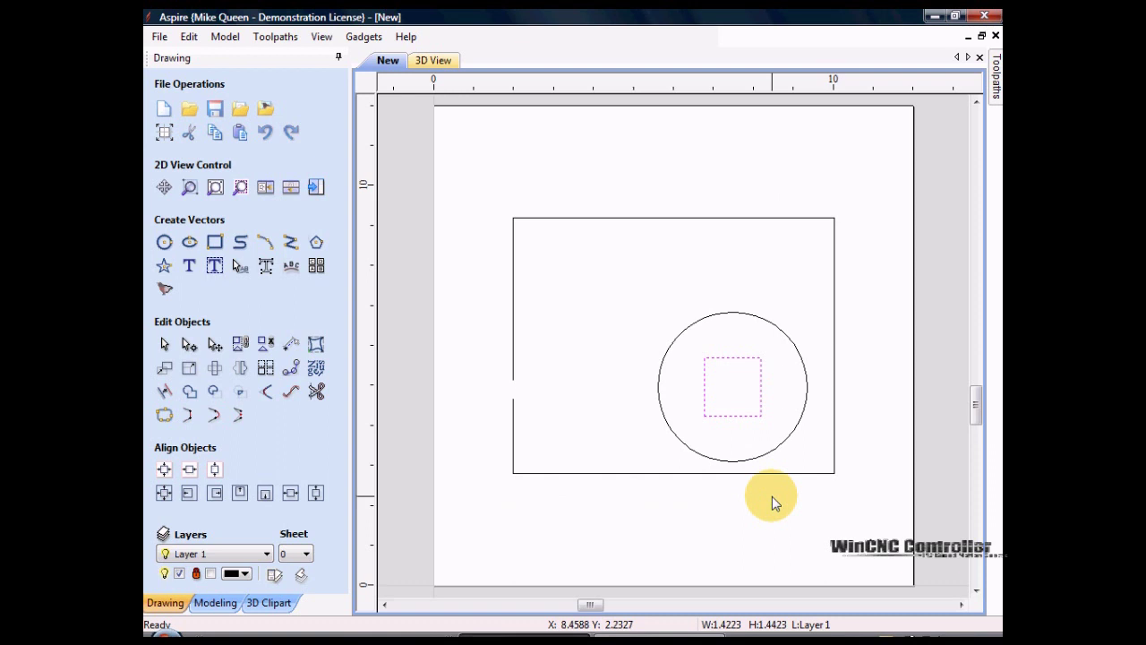
click(653, 428)
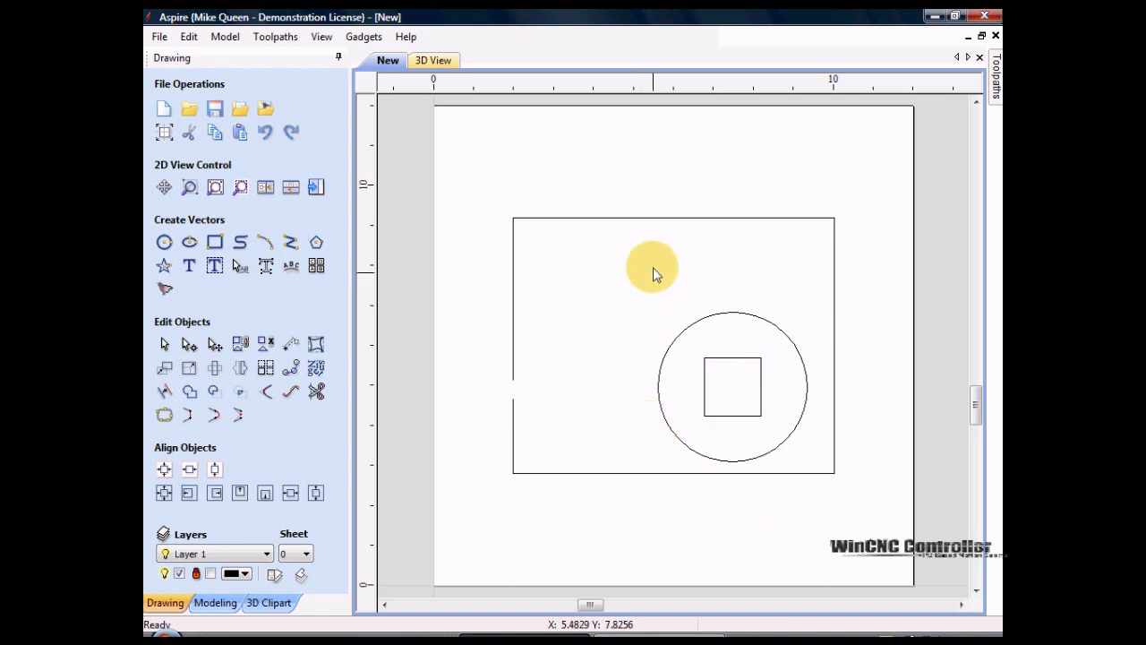
drag(651, 272, 817, 465)
click(784, 497)
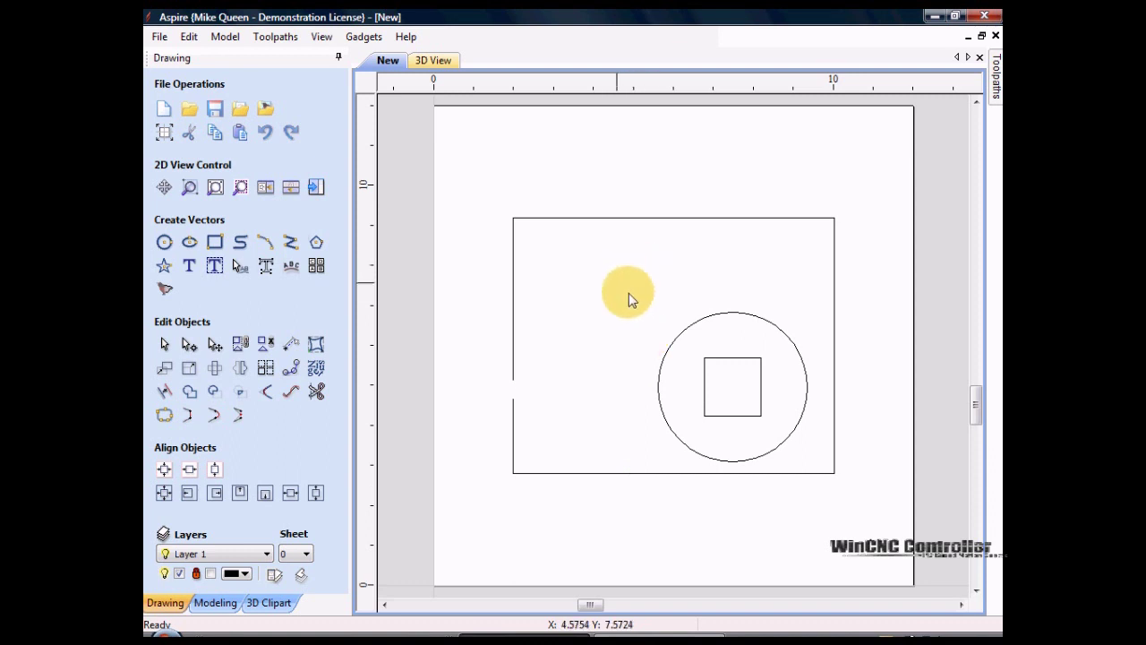
Select circle, square and rectangle, and centre the circle and square inside the rectangle with Center Objects.
drag(649, 282, 813, 468)
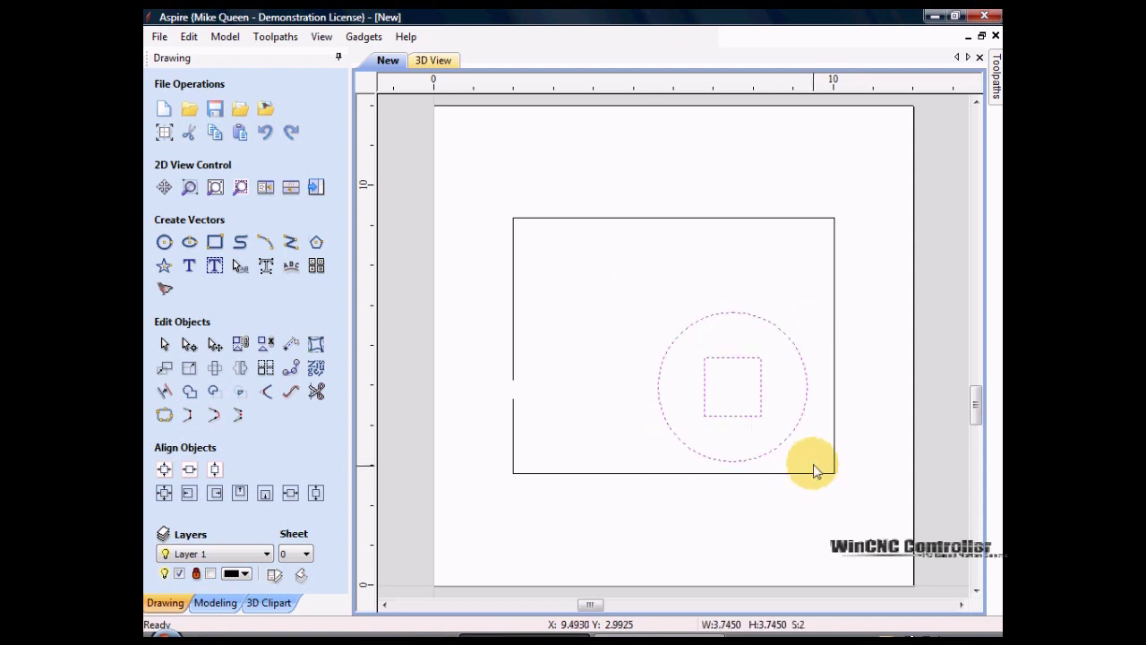
shift+click(551, 472)
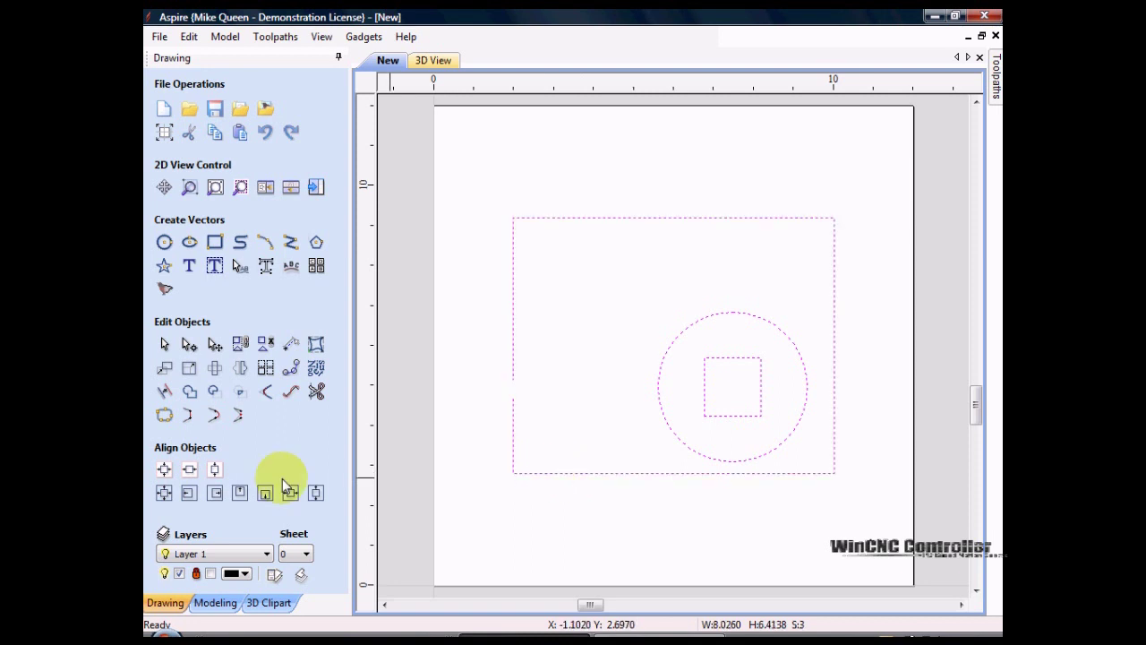
click(164, 494)
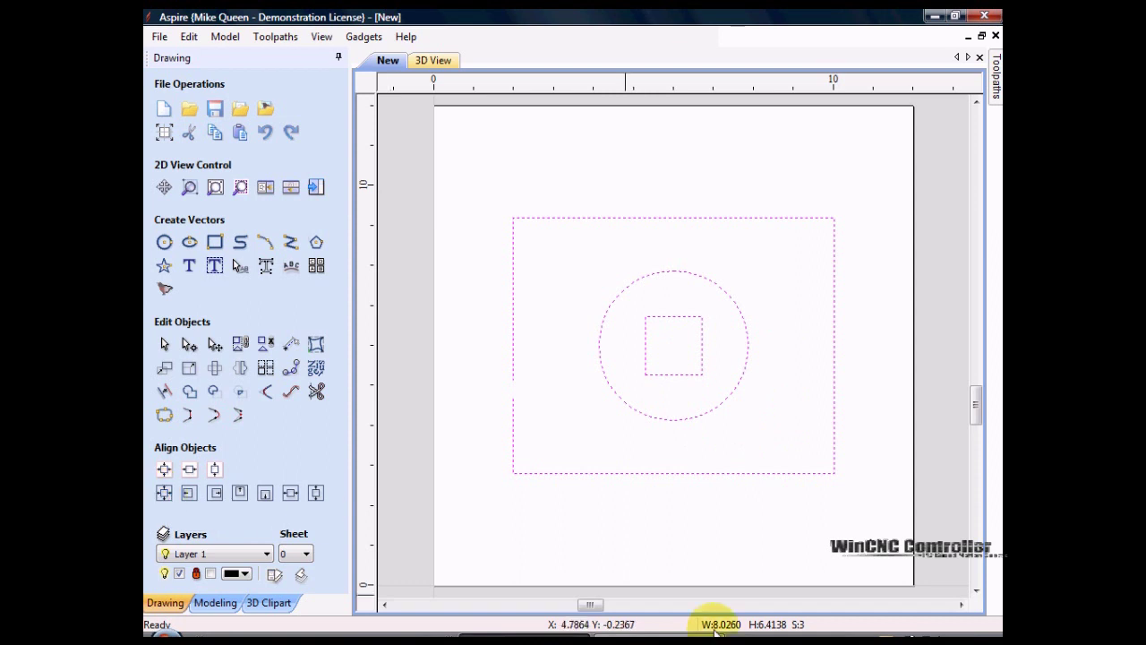
click(724, 510)
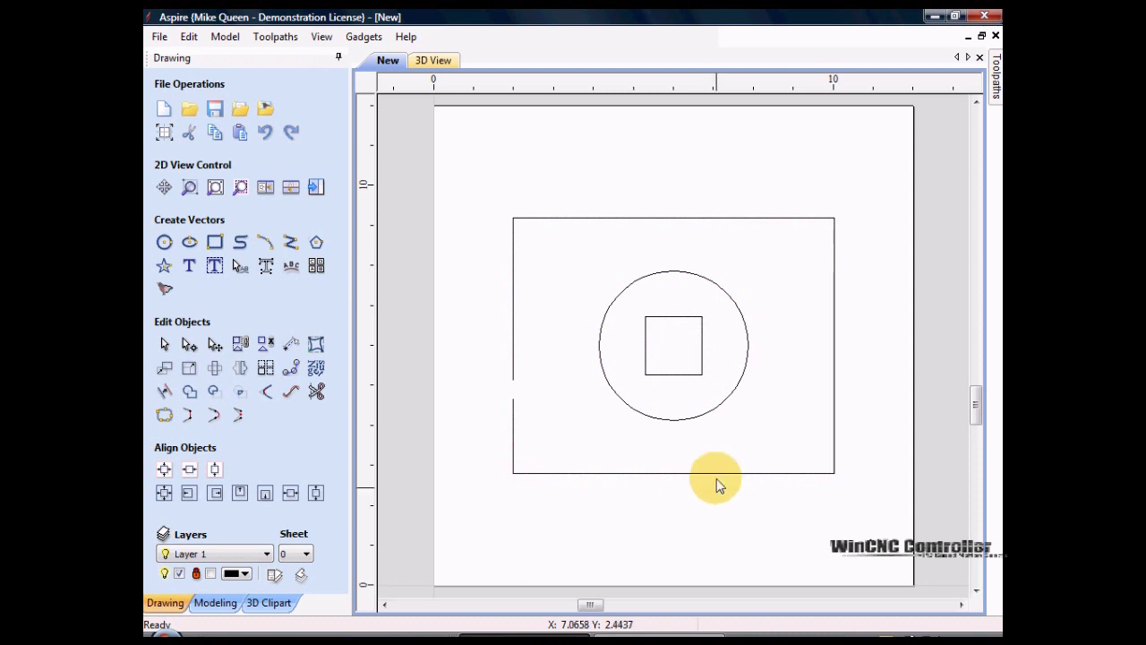
Select the rectangle outline and open Join Vectors, showing one open vector at .0004 inches tolerance.
click(555, 474)
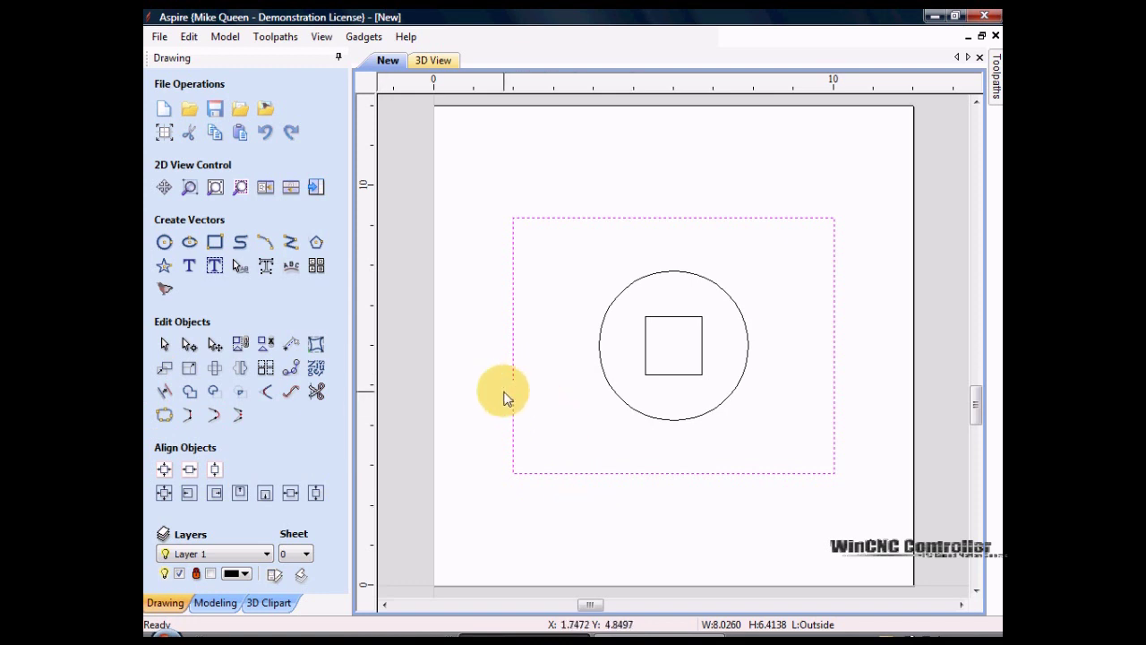
click(164, 415)
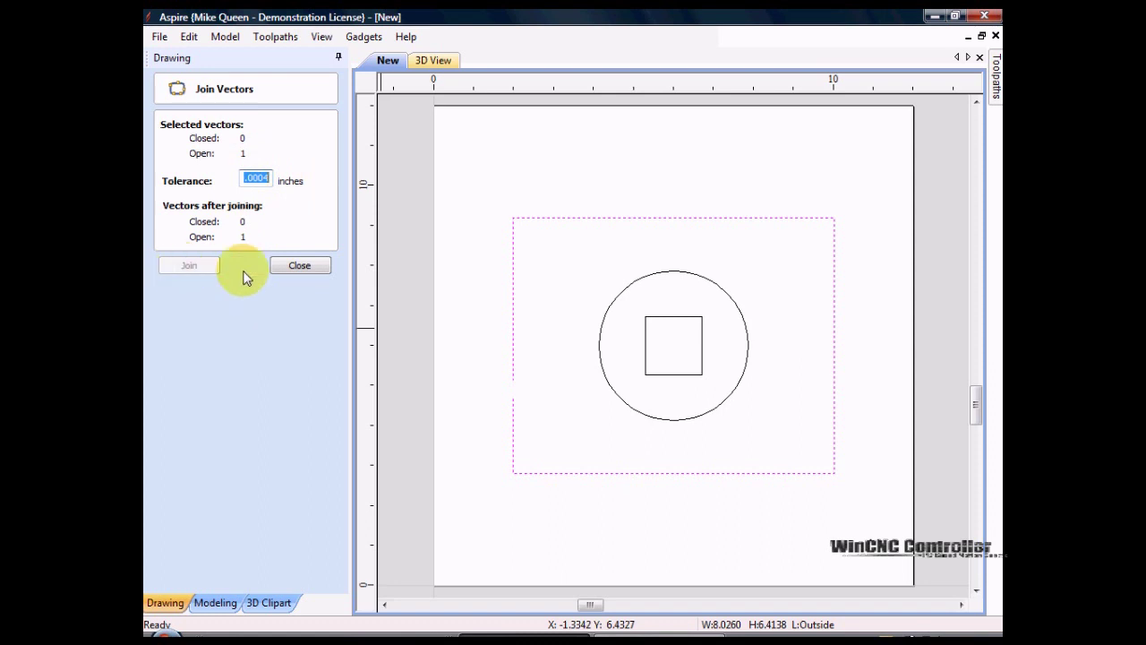
Close and reopen the Join Vectors form, which now reports the rectangle as one closed vector.
click(300, 266)
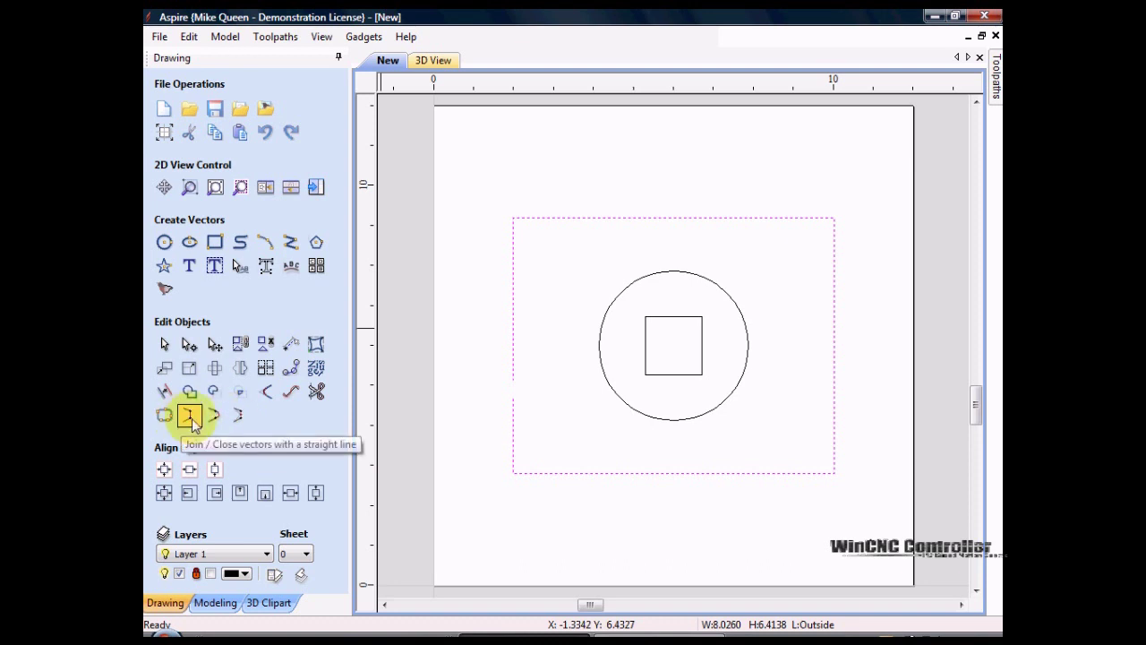
click(192, 423)
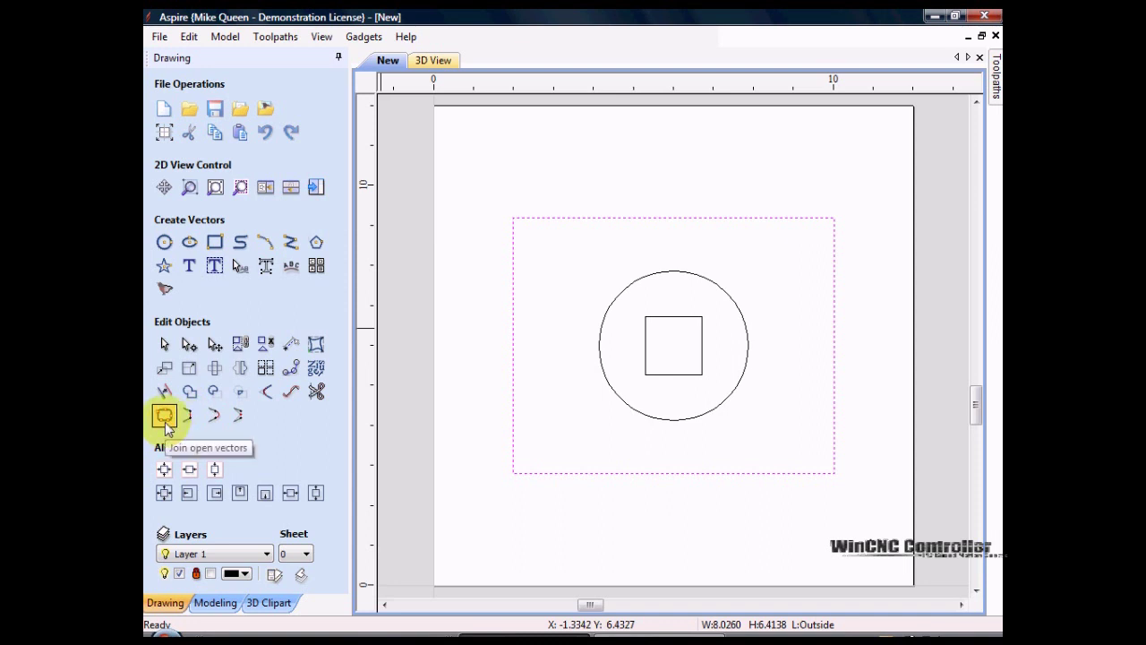
click(164, 416)
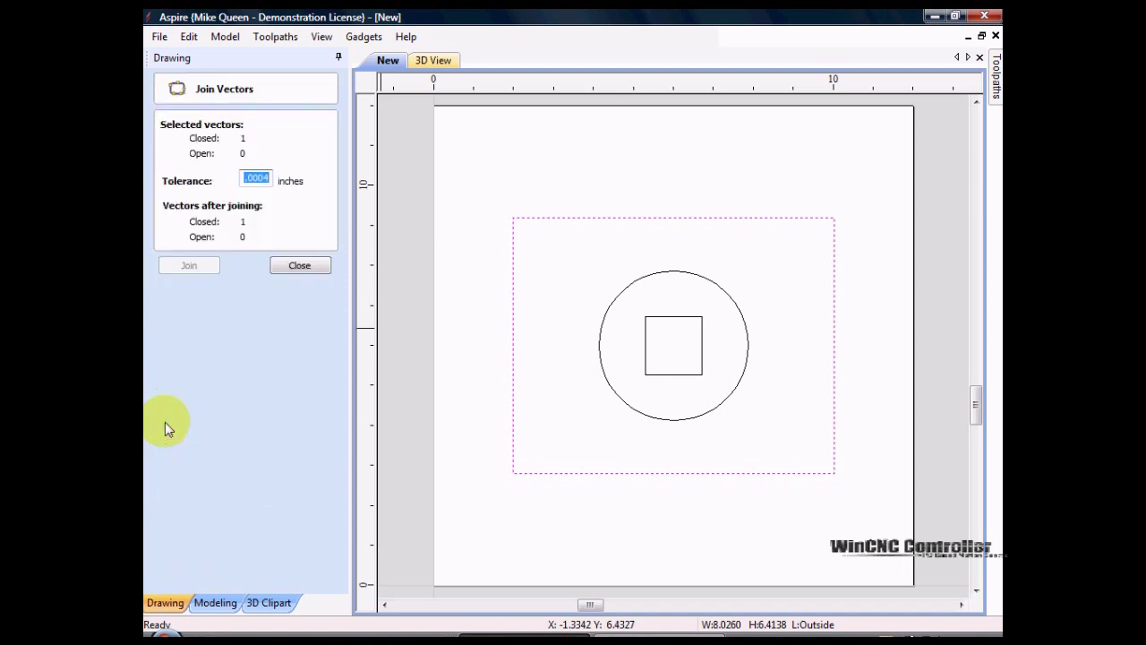